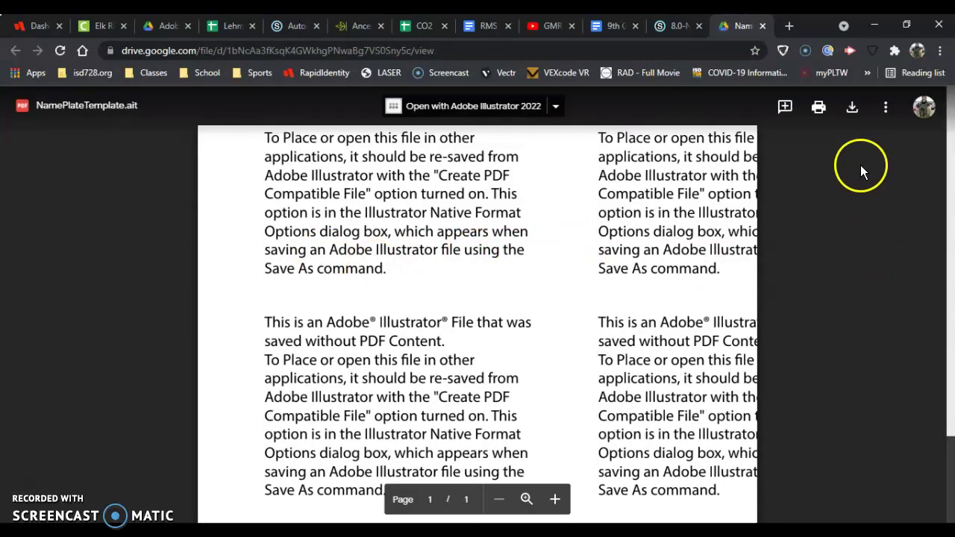
Download NamePlateTemplate.ait from its Google Drive preview
left_click(852, 109)
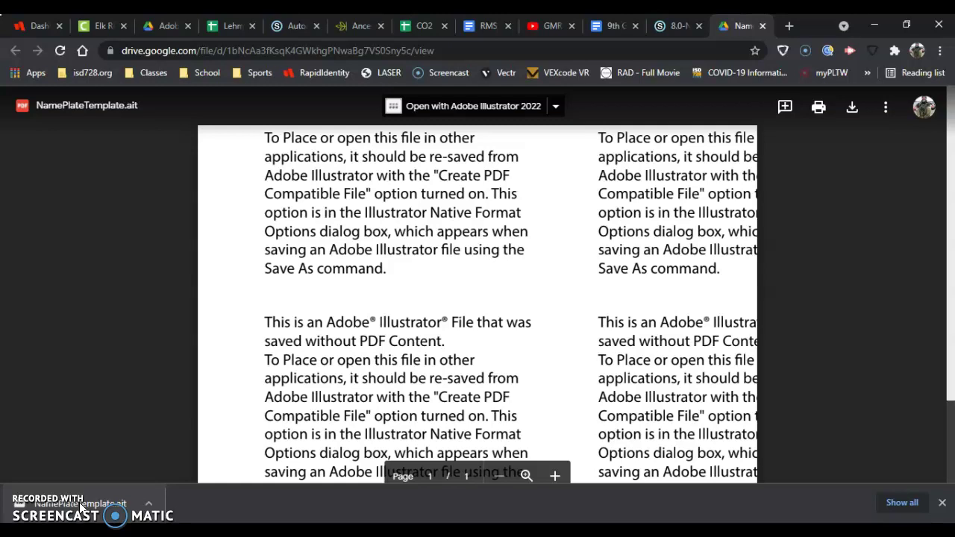
Open the downloaded NamePlateTemplate.ait from Chrome's download bar so it launches in Adobe Illustrator
left_click(81, 507)
left_click(97, 492)
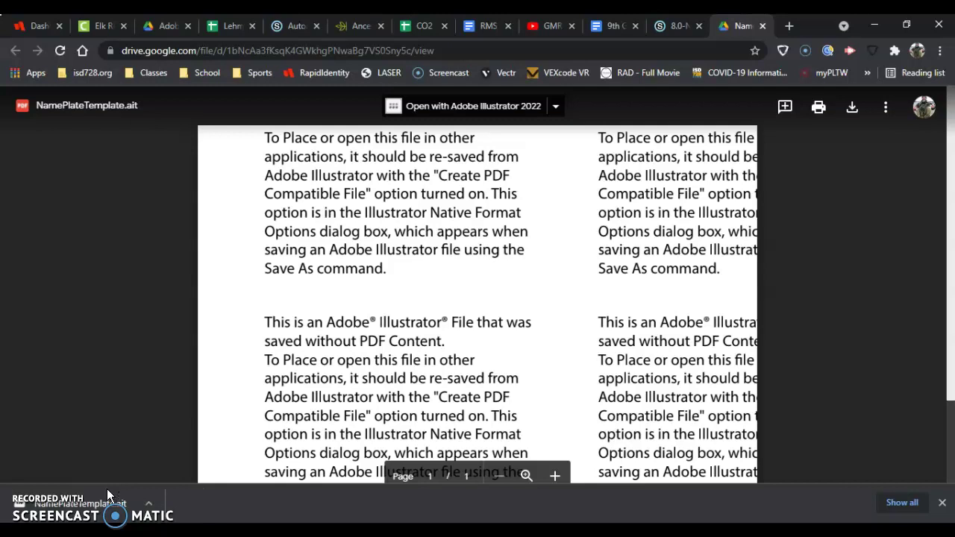
left_click(119, 490)
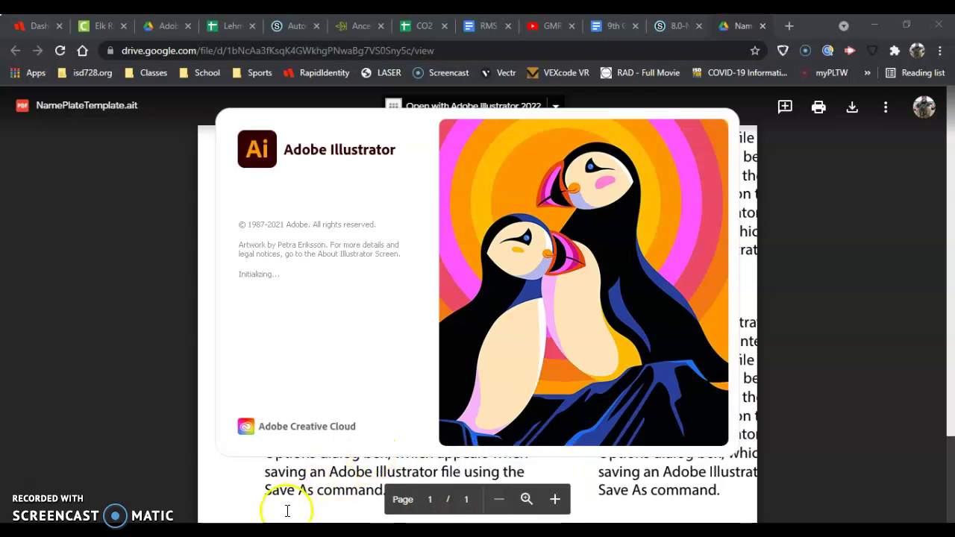
mouse_move(238, 533)
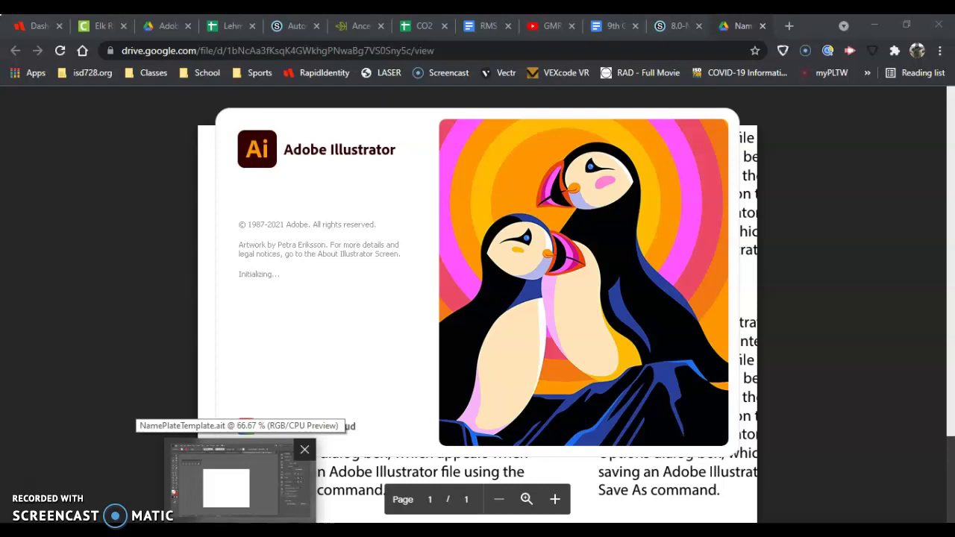
Bring the Illustrator window showing NamePlateTemplate.ait to the front
left_click(228, 483)
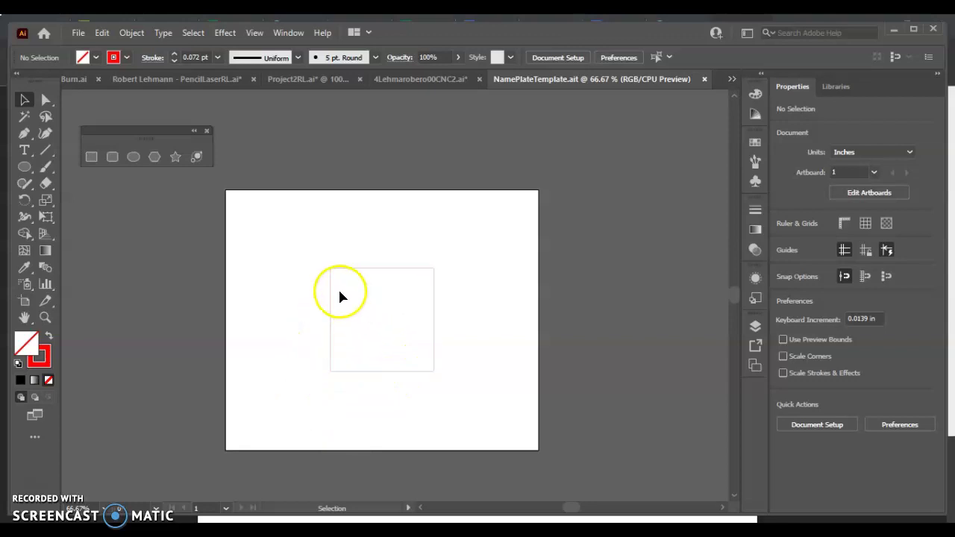
Select the 1.975 in square cut-line outline and move it off the artboard to the right
left_click(436, 321)
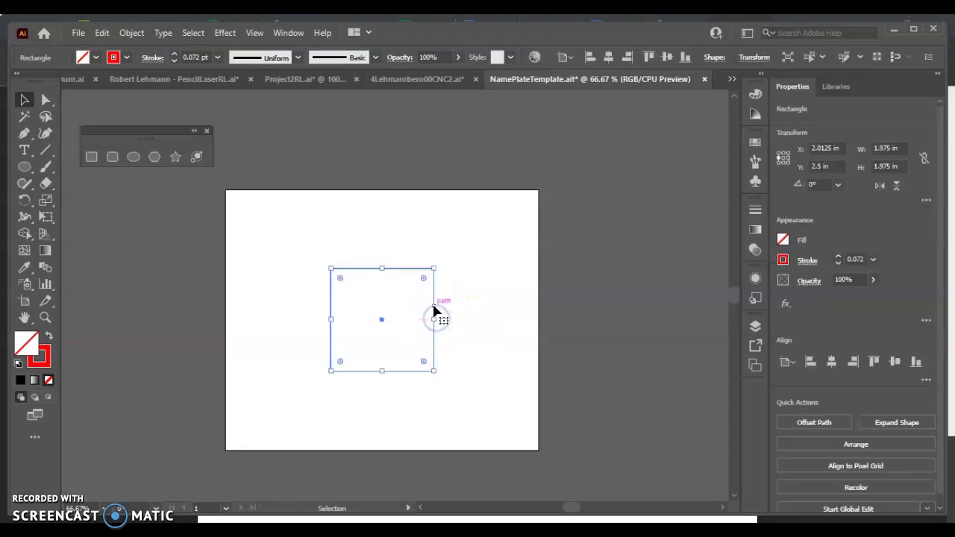
left_click_drag(434, 307, 677, 326)
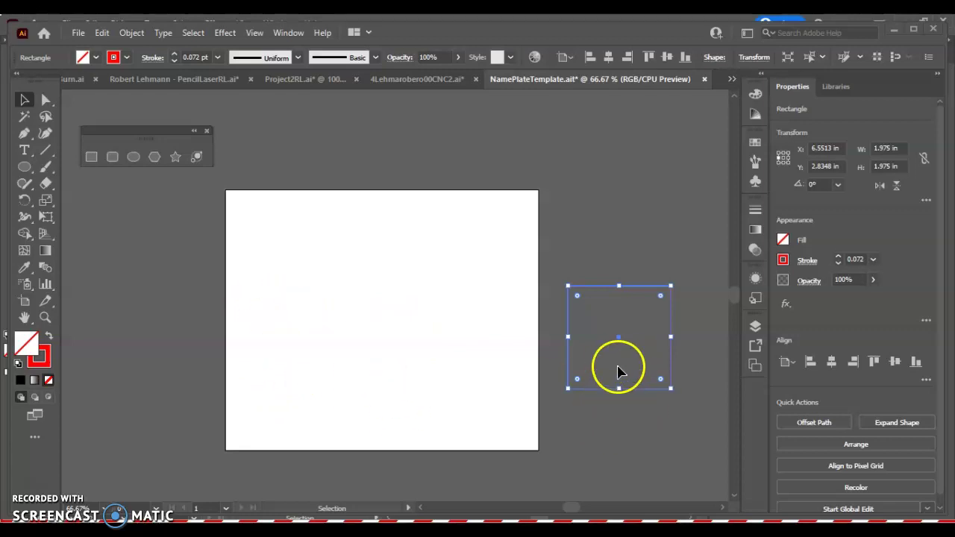
Move the rectangle to the lower left and stretch it into a 5.8795 × 0.2255 in bottom strip
left_click_drag(621, 337, 527, 395)
left_click_drag(318, 388, 228, 387)
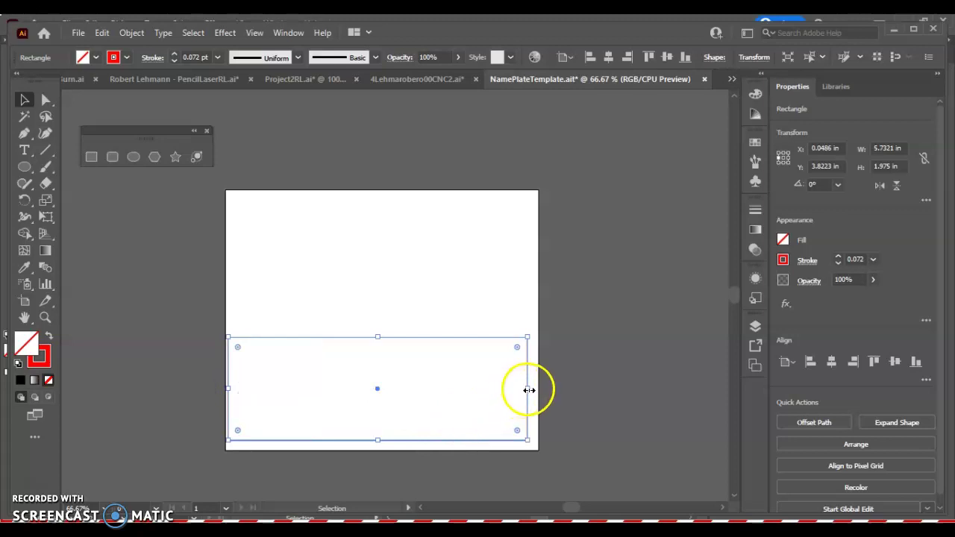
left_click_drag(528, 389, 533, 388)
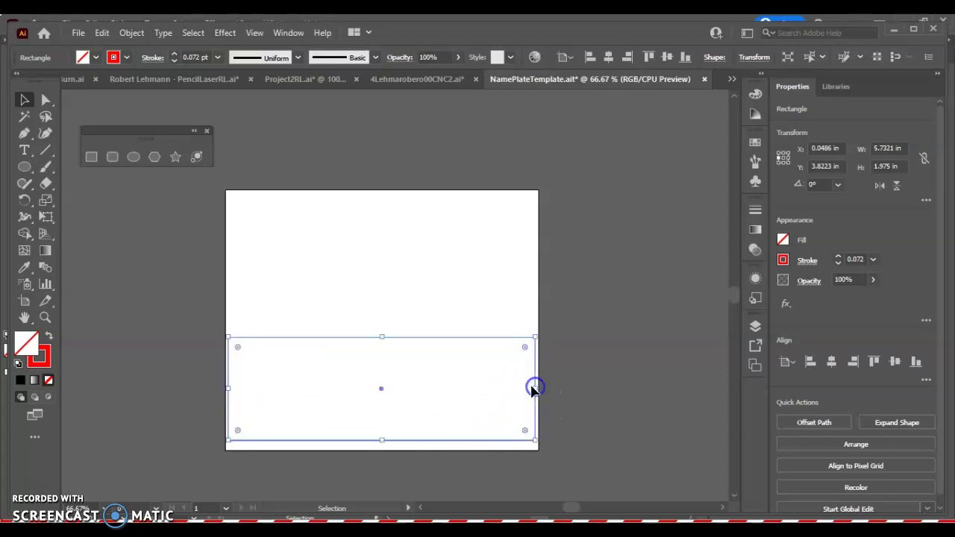
left_click_drag(381, 337, 384, 429)
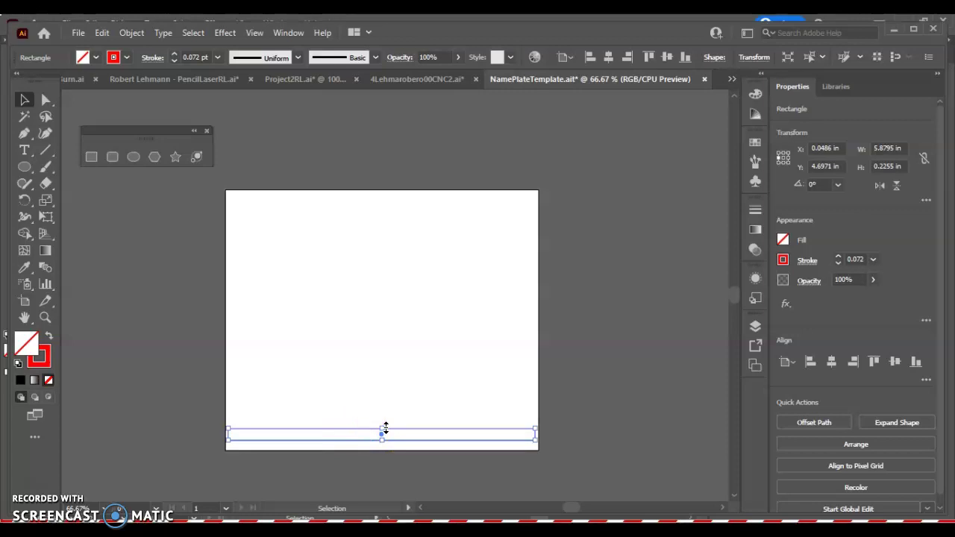
Nudge the strip down and stretch its top edge up to make it 5.8795 × 4.8232 in
key("Down")
key("Down")
key("Down")
key("Down")
key("Down")
key("Down")
key("Down")
key("Down")
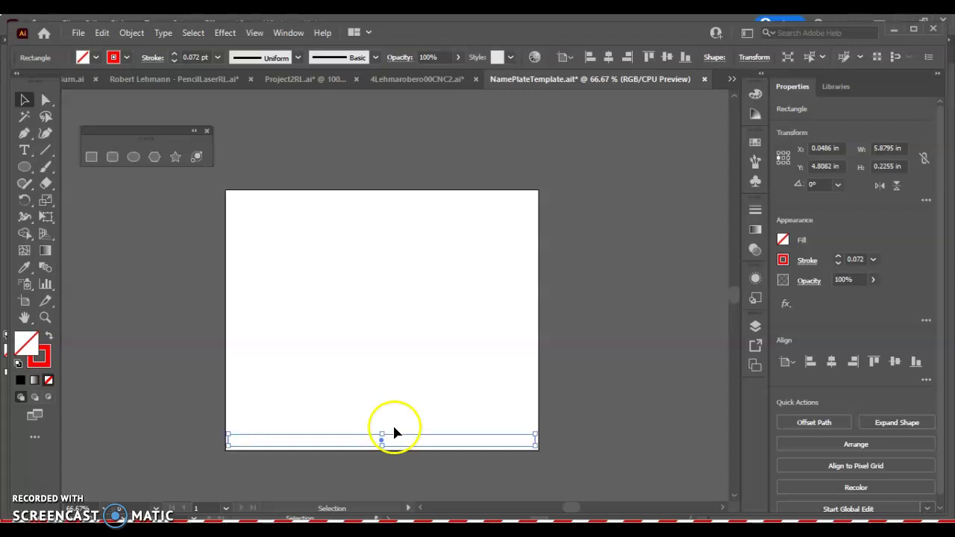
left_click_drag(381, 435, 390, 195)
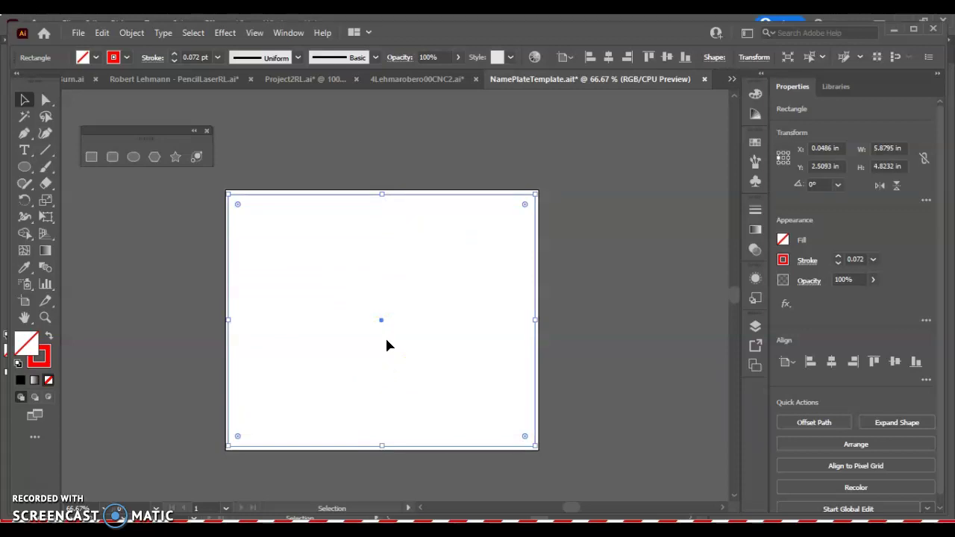
left_click_drag(326, 252, 322, 309)
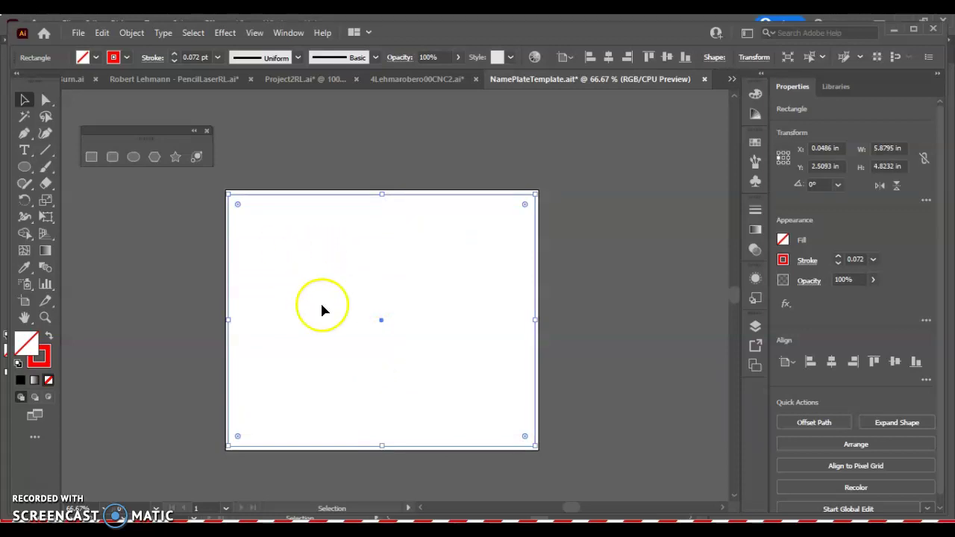
Start Save As and browse the folders to the Save Folder inside RMS Tech Files
left_click(77, 32)
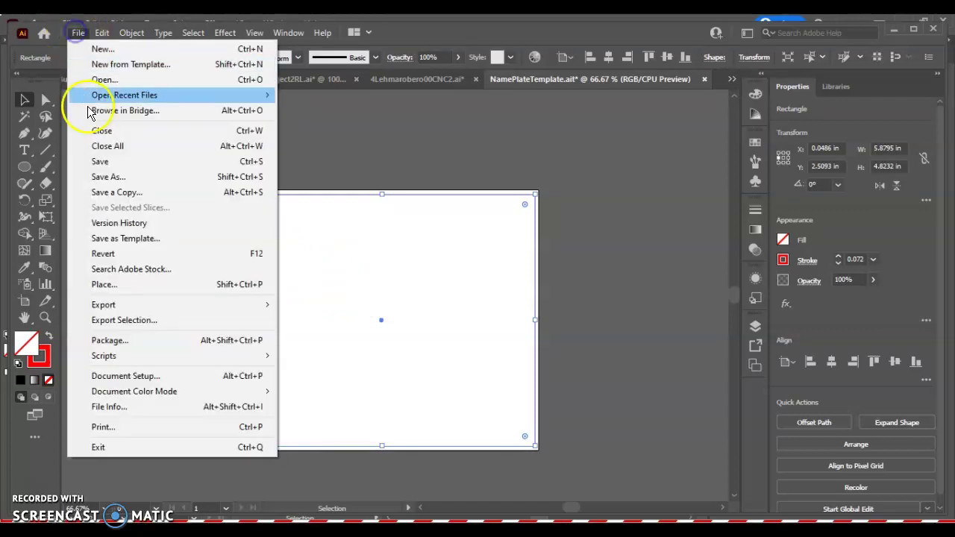
left_click(110, 176)
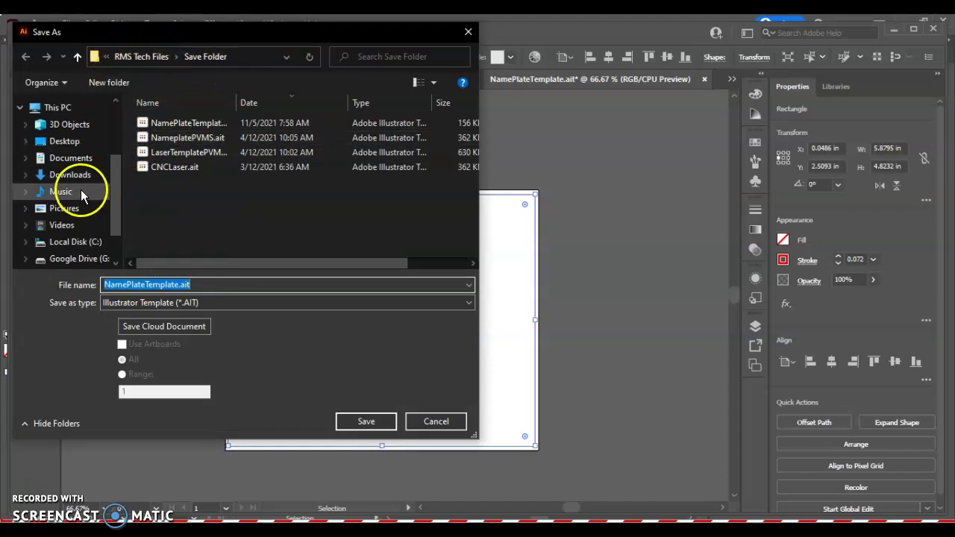
scroll(79, 197, "up", 3)
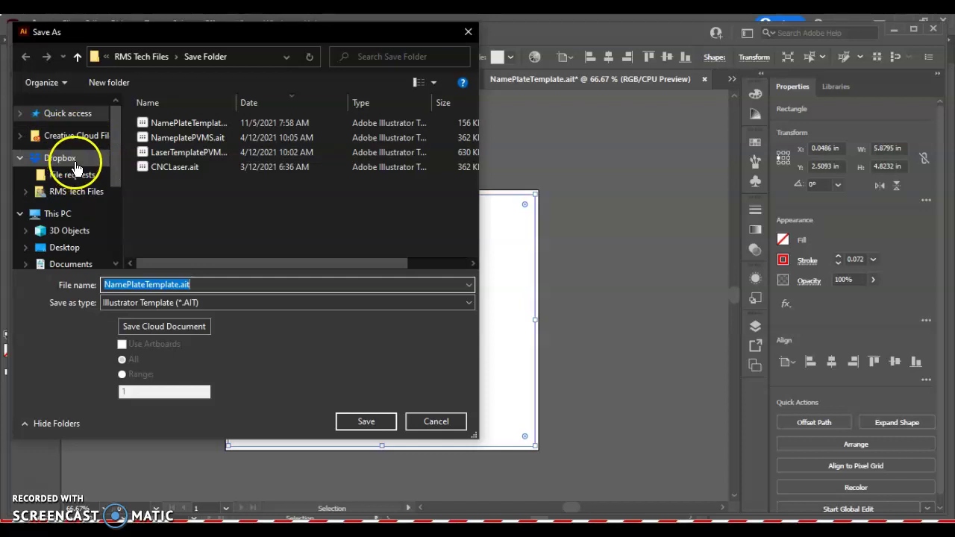
scroll(80, 170, "down", 2)
scroll(84, 171, "up", 2)
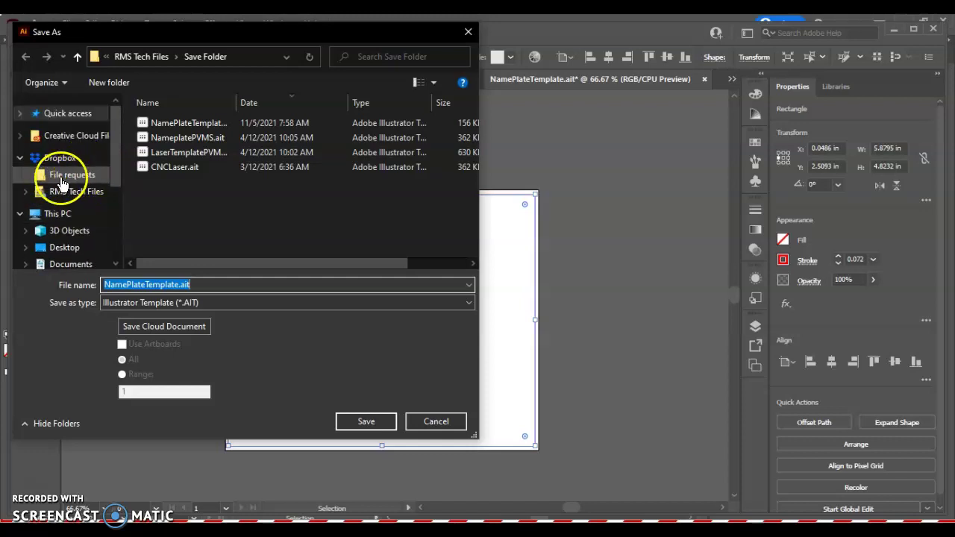
scroll(79, 183, "down", 2)
scroll(79, 194, "down", 1)
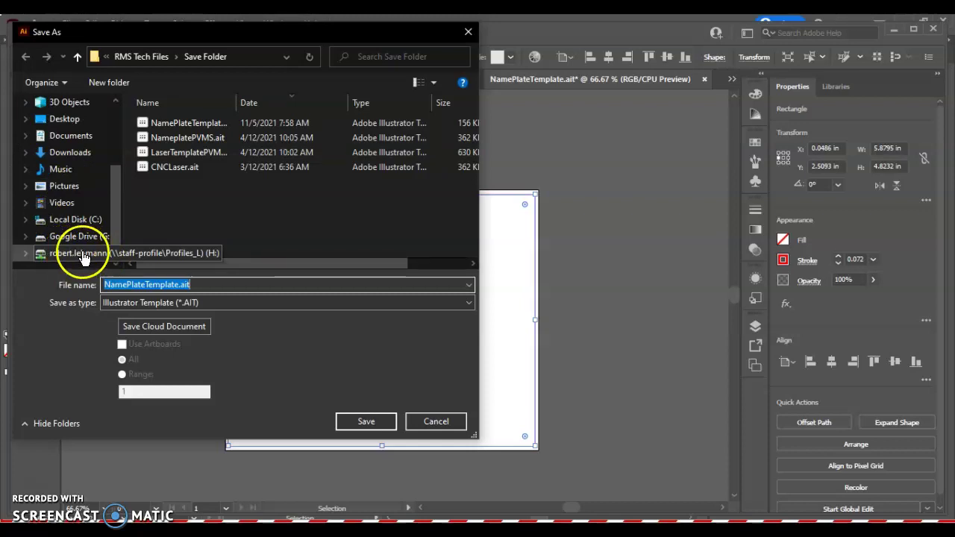
scroll(85, 214, "up", 1)
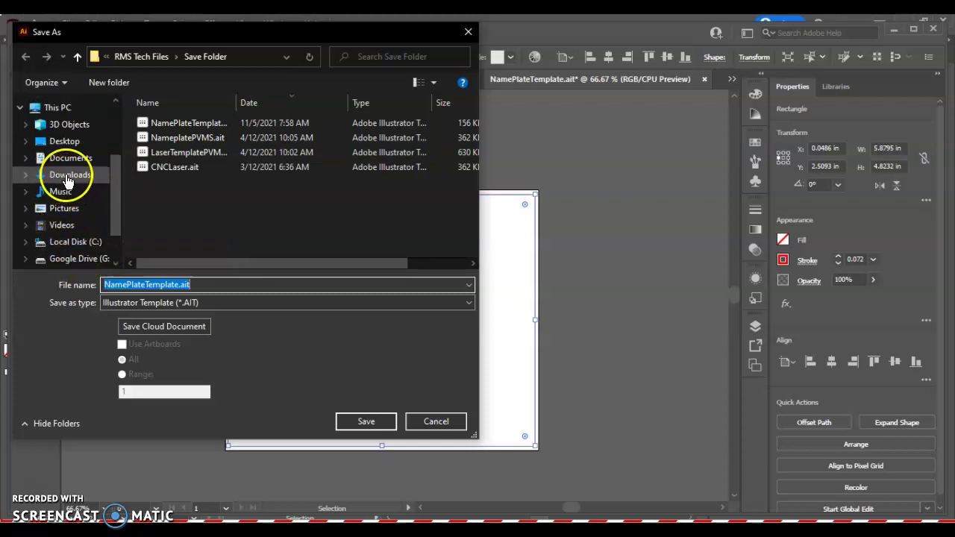
scroll(62, 189, "up", 1)
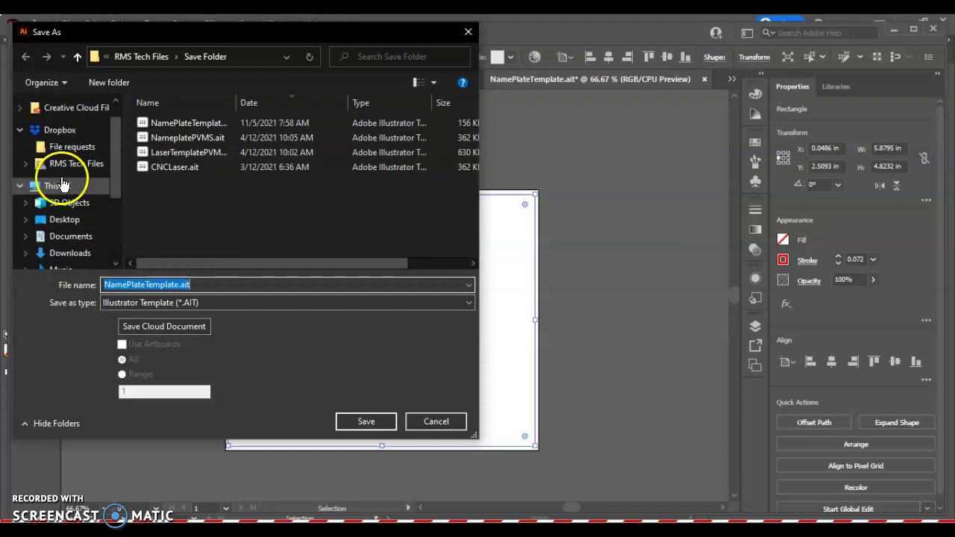
scroll(64, 185, "down", 3)
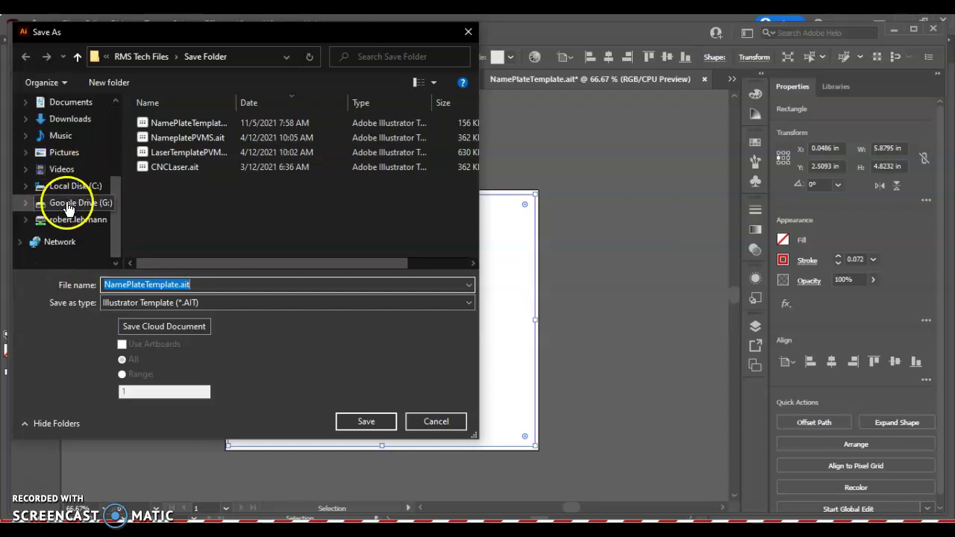
scroll(67, 209, "up", 2)
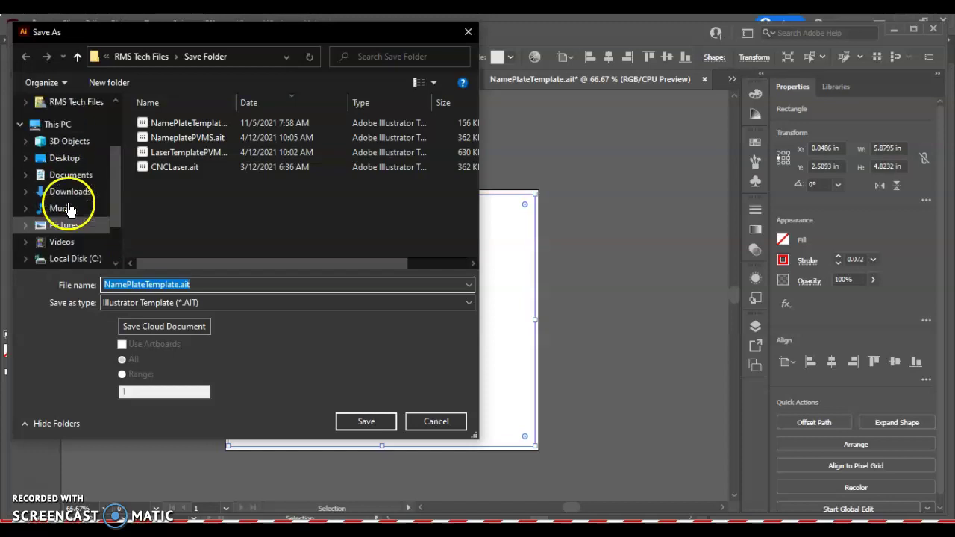
scroll(64, 190, "up", 2)
scroll(71, 194, "down", 1)
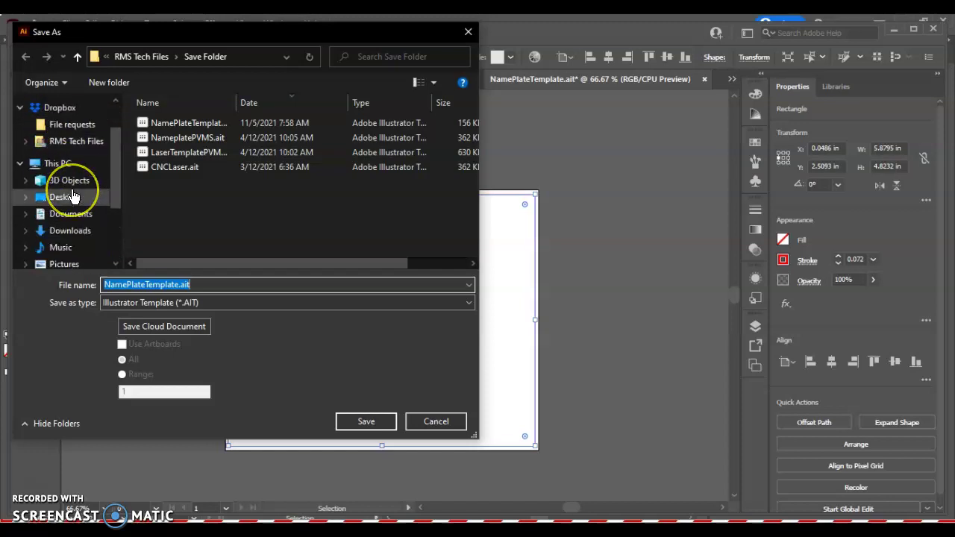
scroll(72, 196, "down", 2)
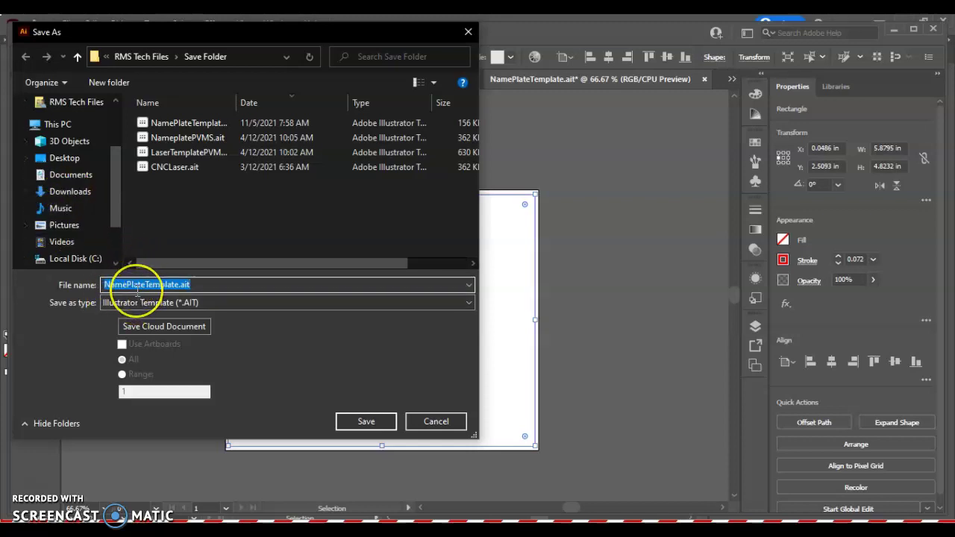
Save as an Adobe Illustrator (*.AI) file named 'Name Plate' plus the maker's initial
type("Name ")
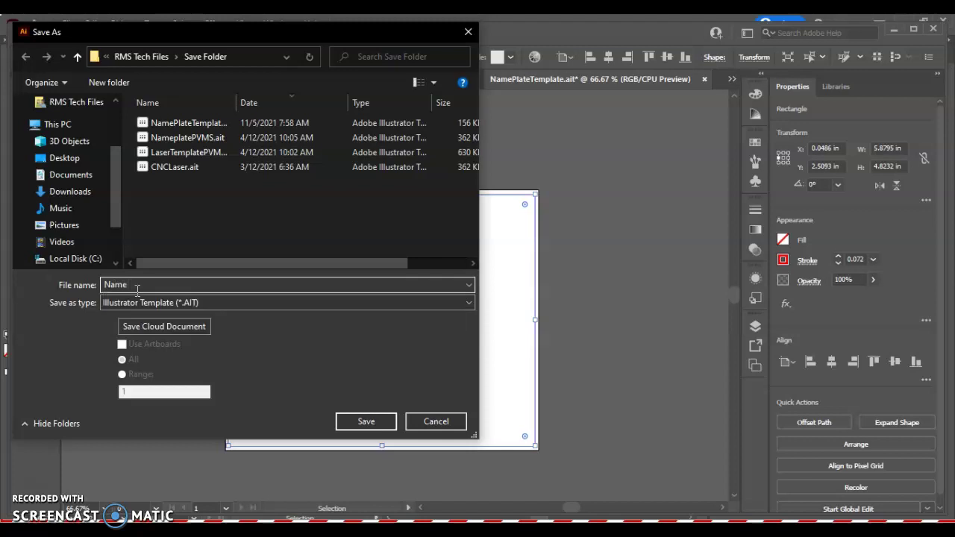
type("PlateR")
key("BackSpace")
type("MrLehmann")
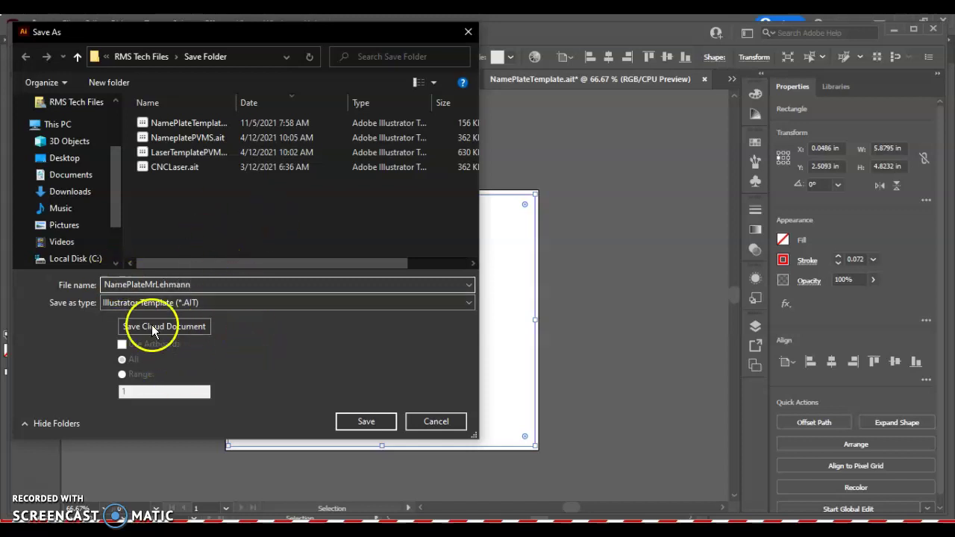
left_click(183, 303)
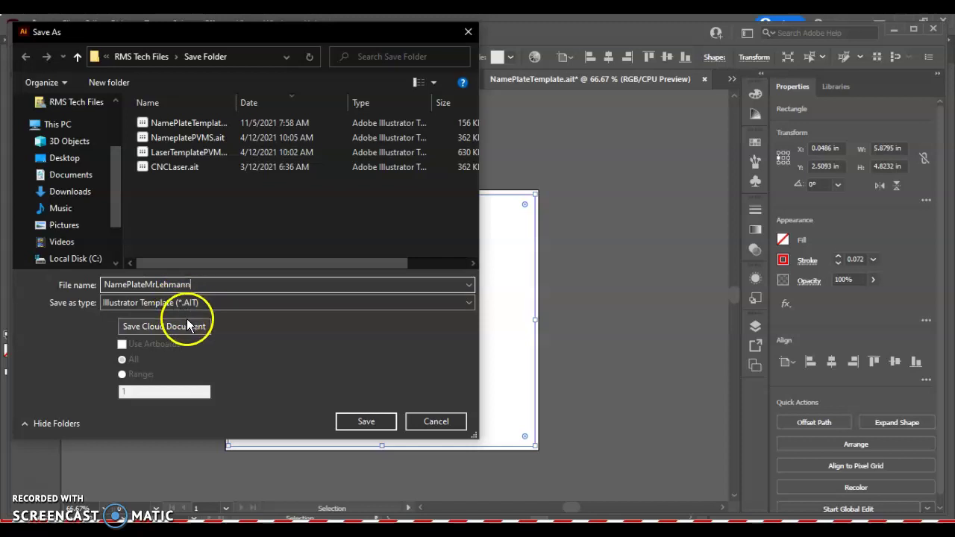
left_click(190, 317)
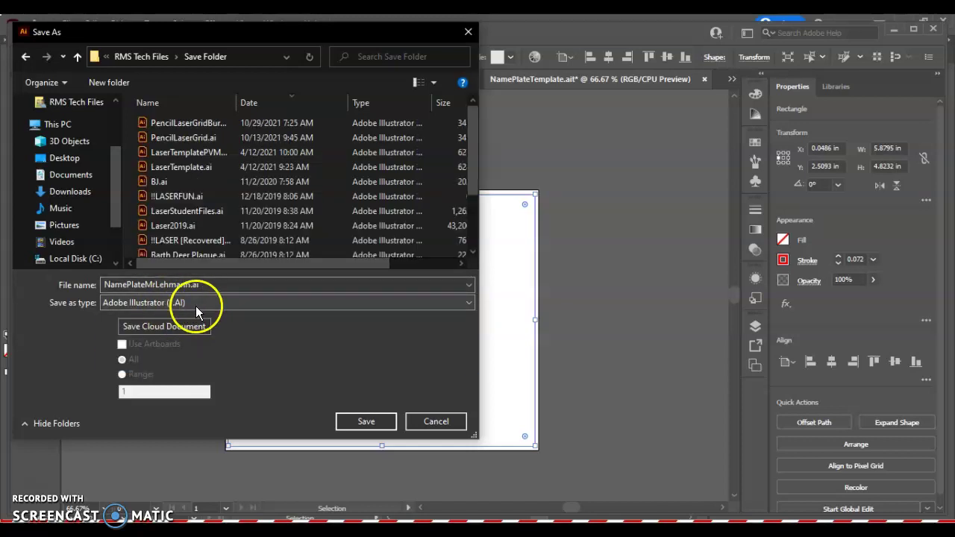
left_click(369, 423)
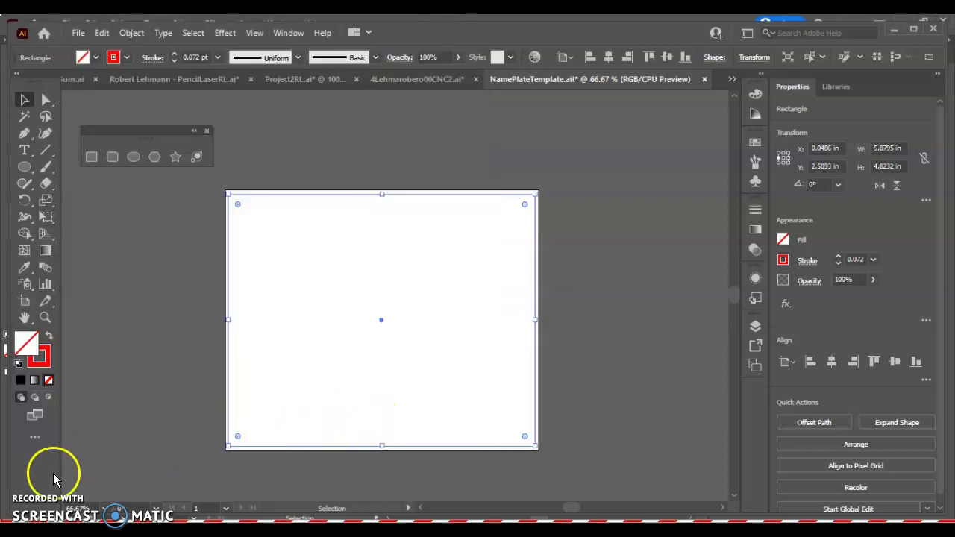